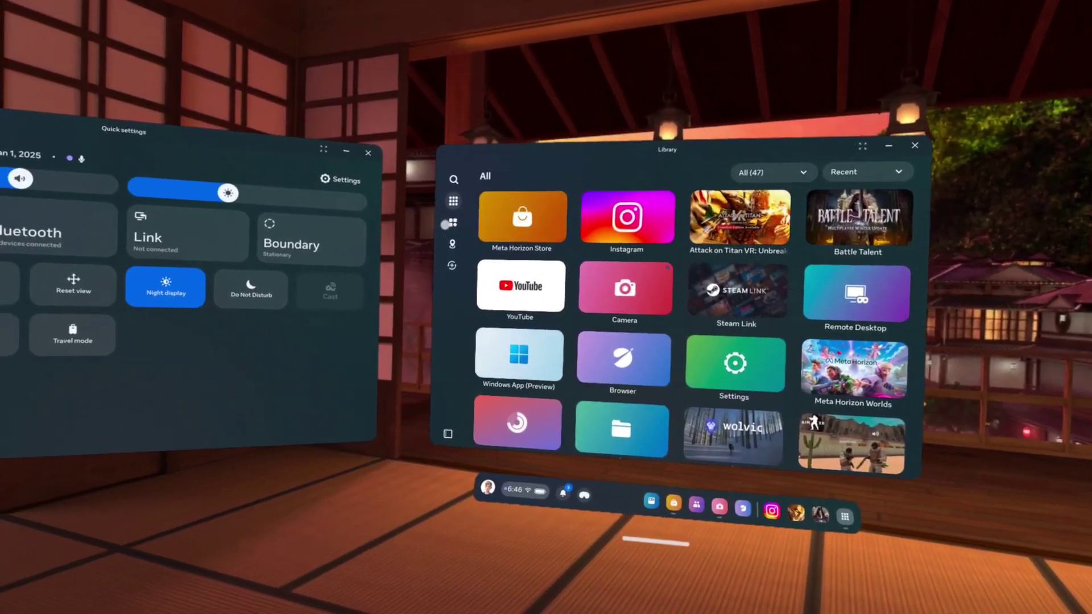
Filter the Library to Unknown sources, launch NordVPN and Quick Connect to a US server
click(404, 221)
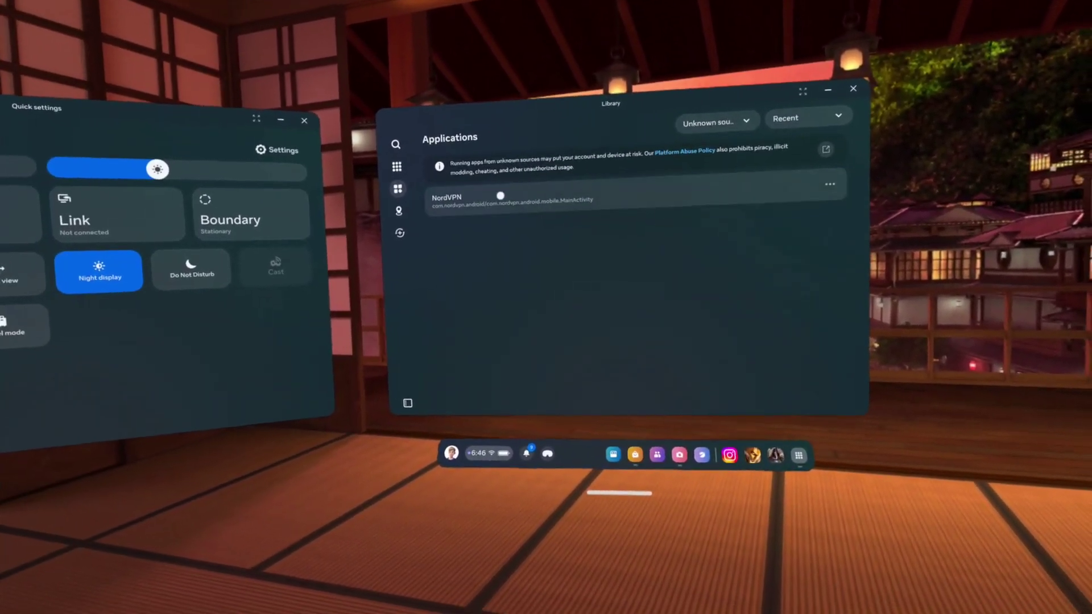
click(500, 196)
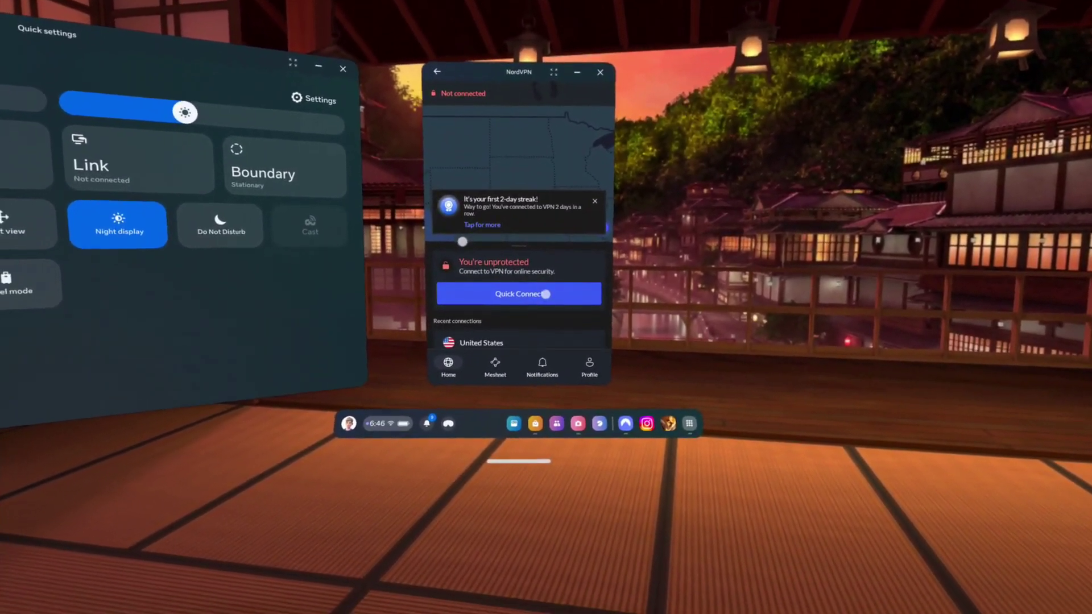
click(545, 294)
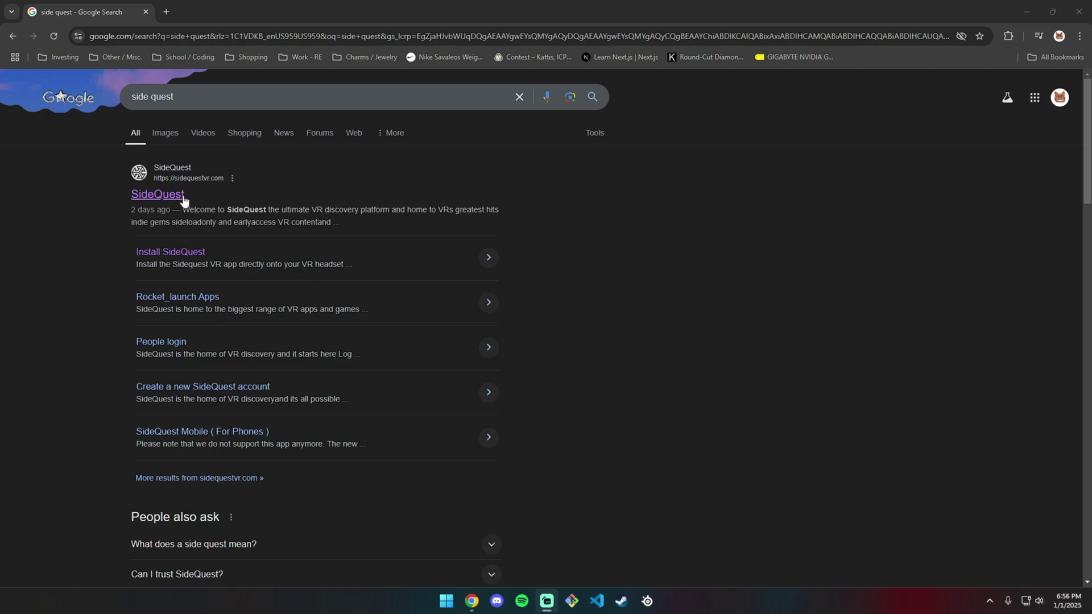
Open the SideQuest website from the search results and go to its Get SideQuest page
click(181, 195)
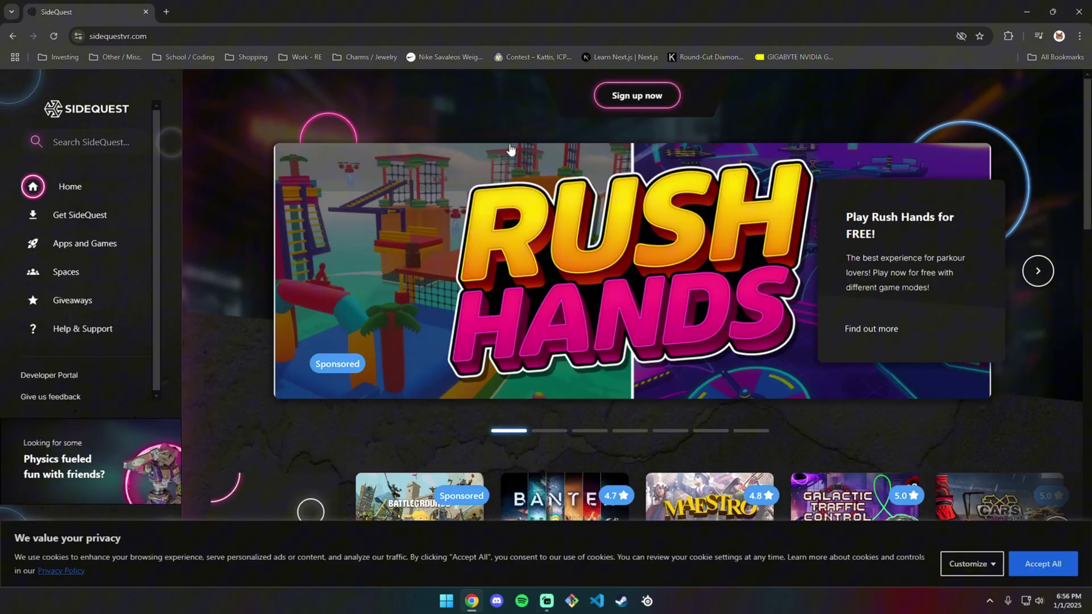
scroll(586, 142, down, 2)
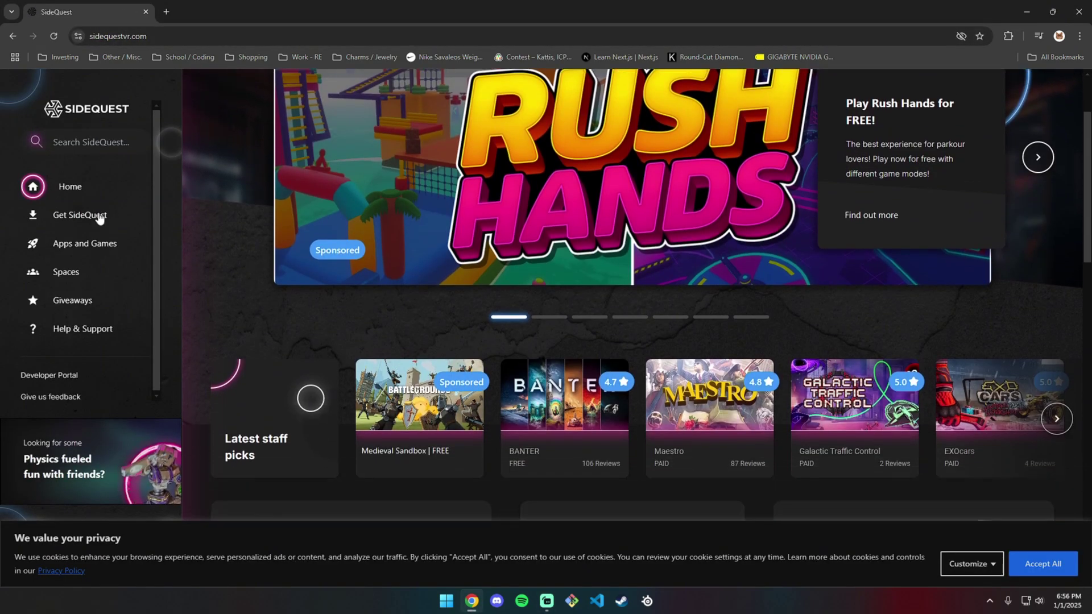
click(100, 218)
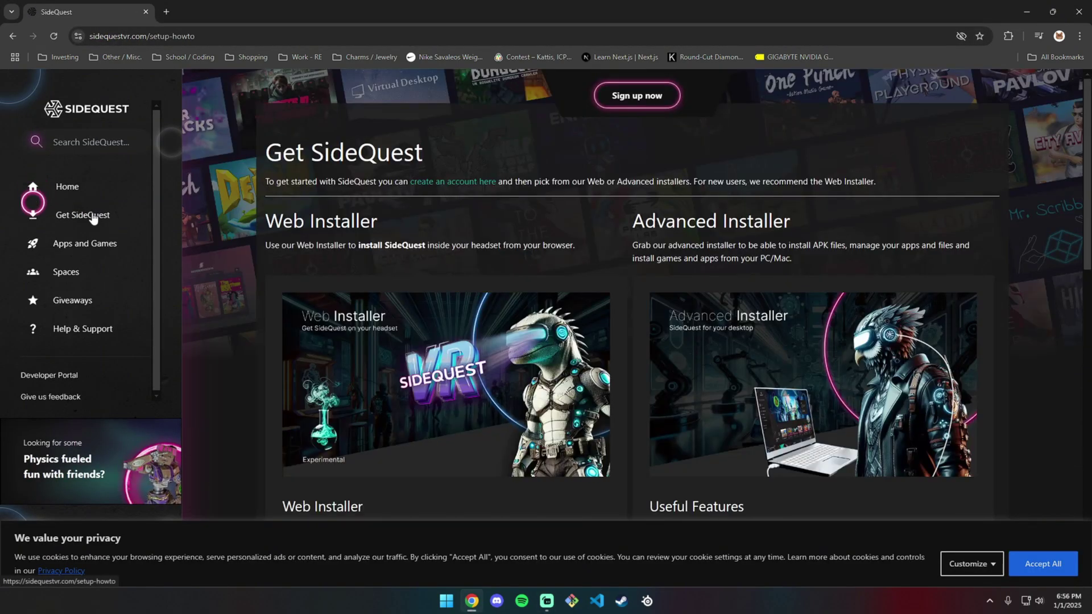
Download the Advanced Installer for Windows 10/11 x64
scroll(866, 249, down, 3)
scroll(380, 291, down, 2)
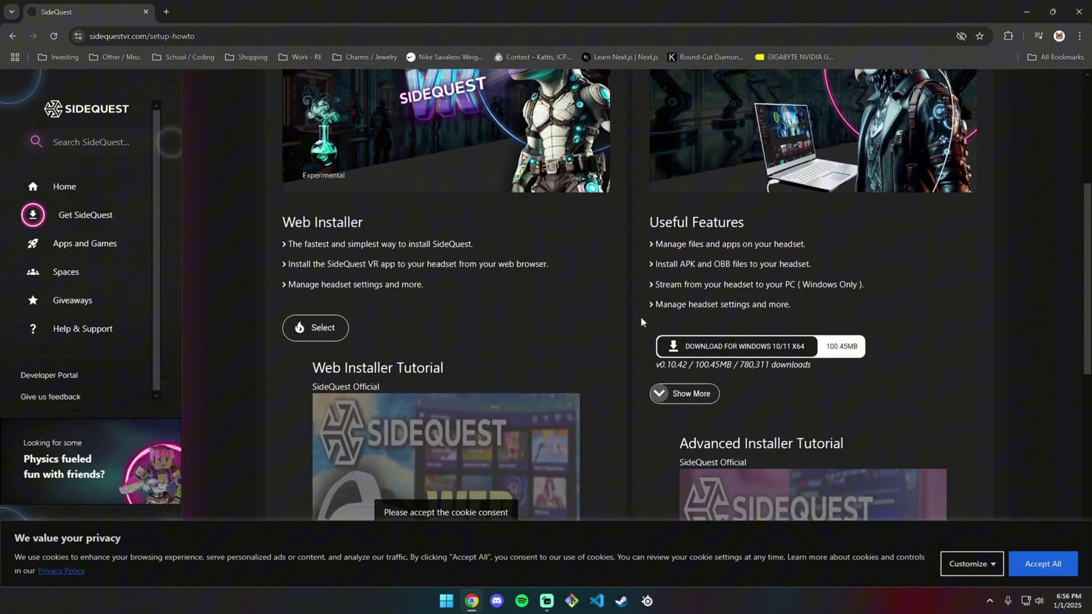
scroll(635, 320, up, 3)
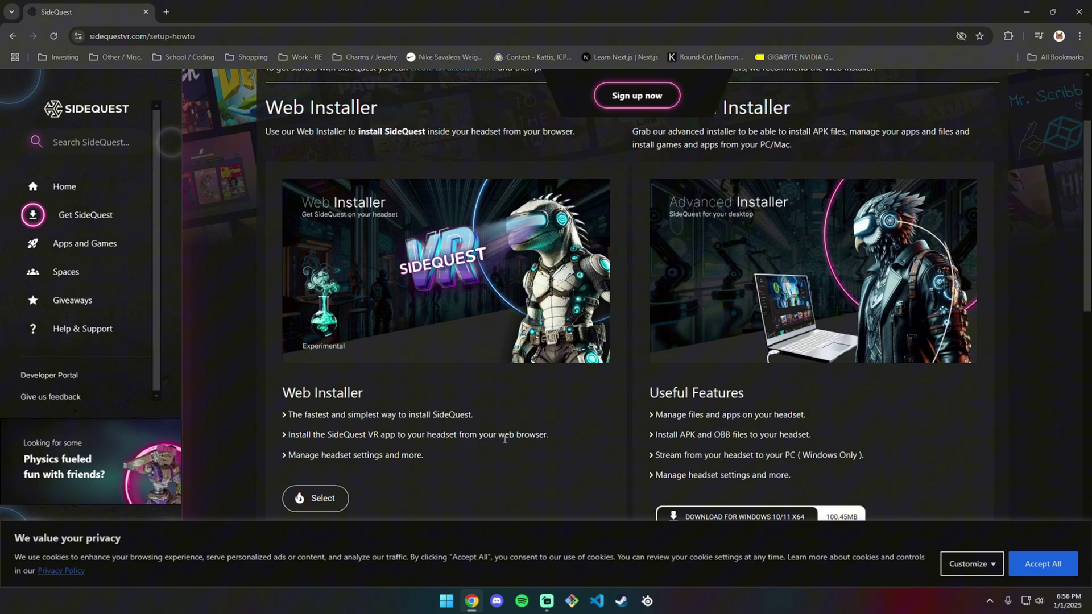
scroll(502, 439, down, 1)
drag(650, 378, 772, 375)
click(823, 379)
scroll(824, 364, up, 3)
scroll(830, 341, down, 6)
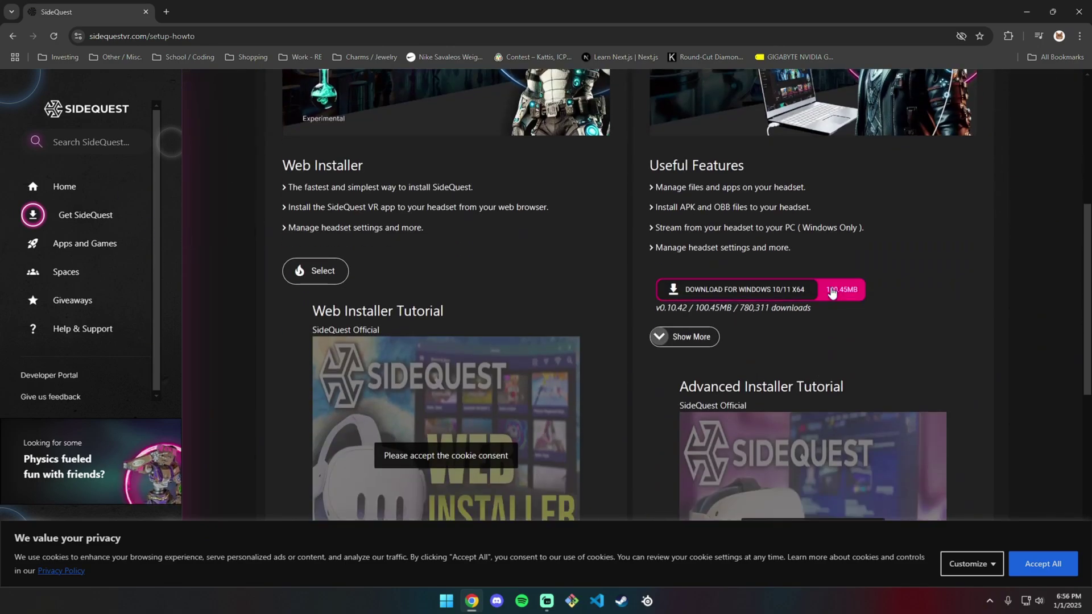
click(830, 291)
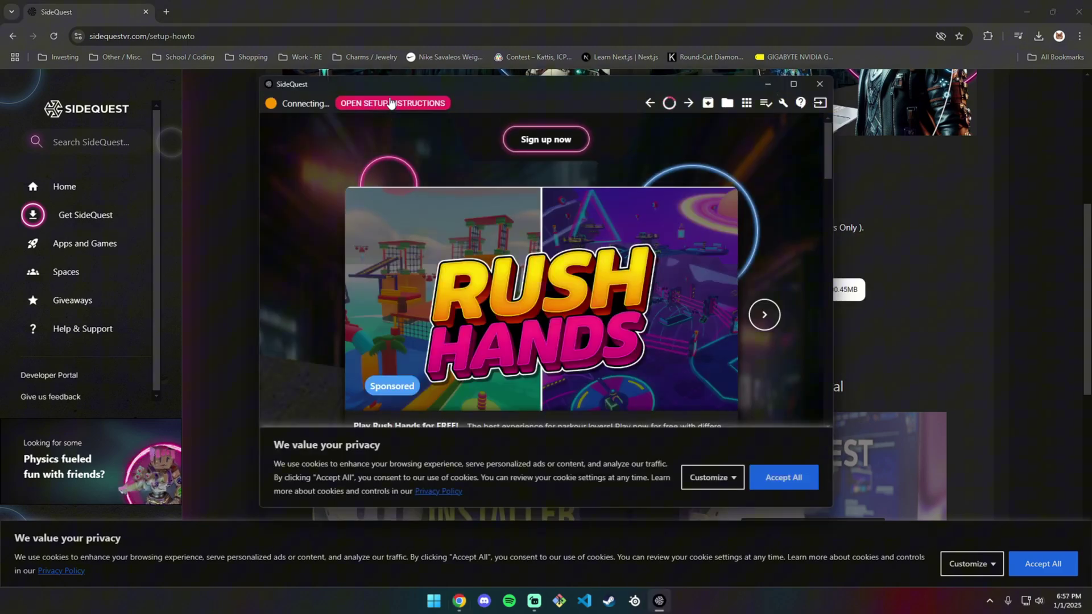
Open SideQuest's setup instructions and advance through Dev Mode to Step 3: Connect over USB
click(390, 105)
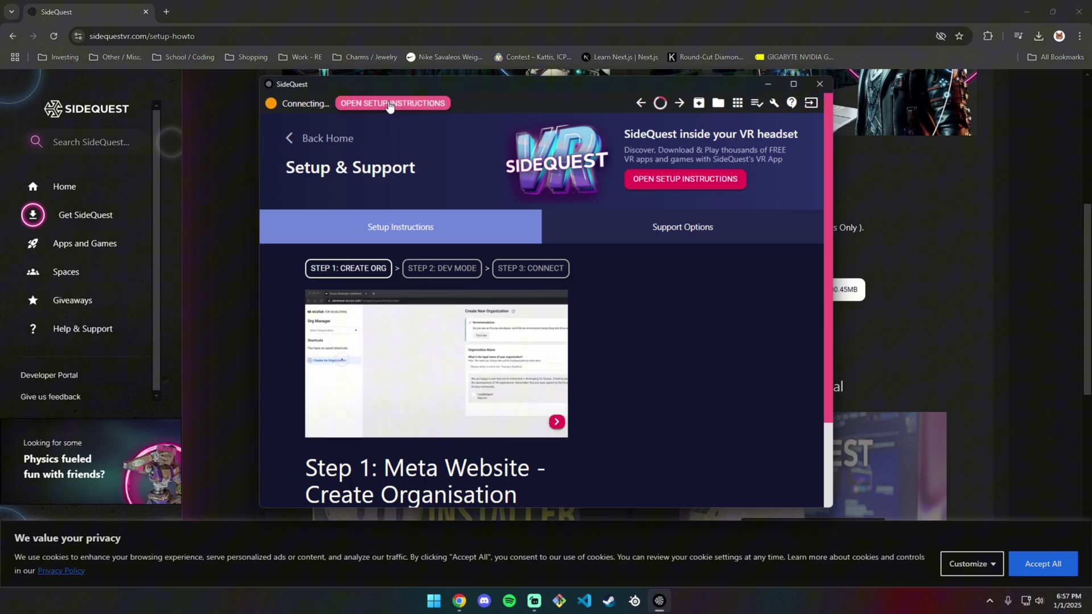
scroll(454, 208, down, 2)
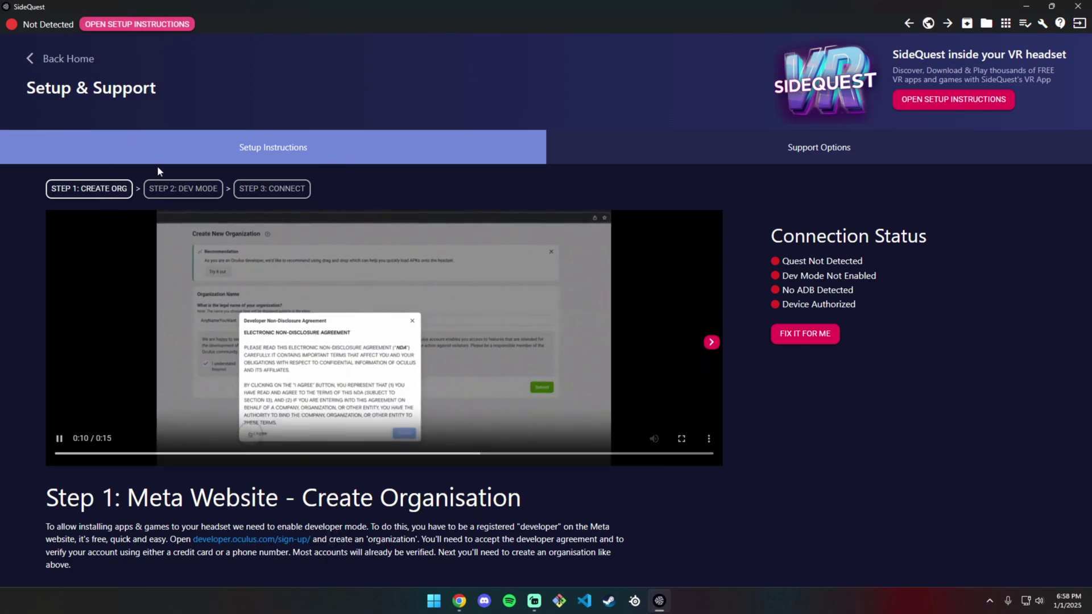
click(181, 188)
click(90, 188)
click(174, 187)
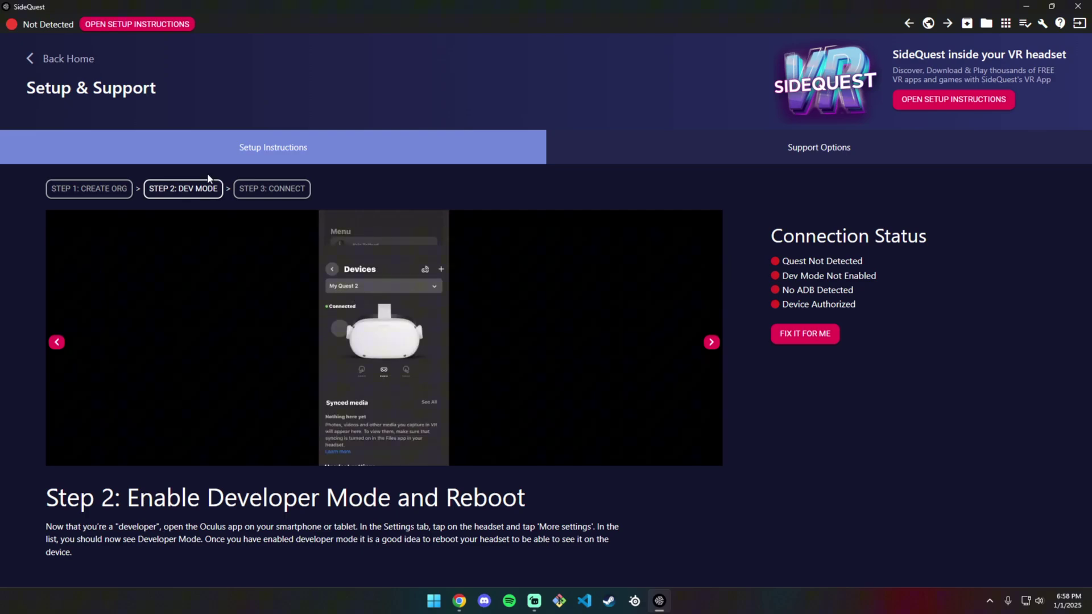
click(258, 194)
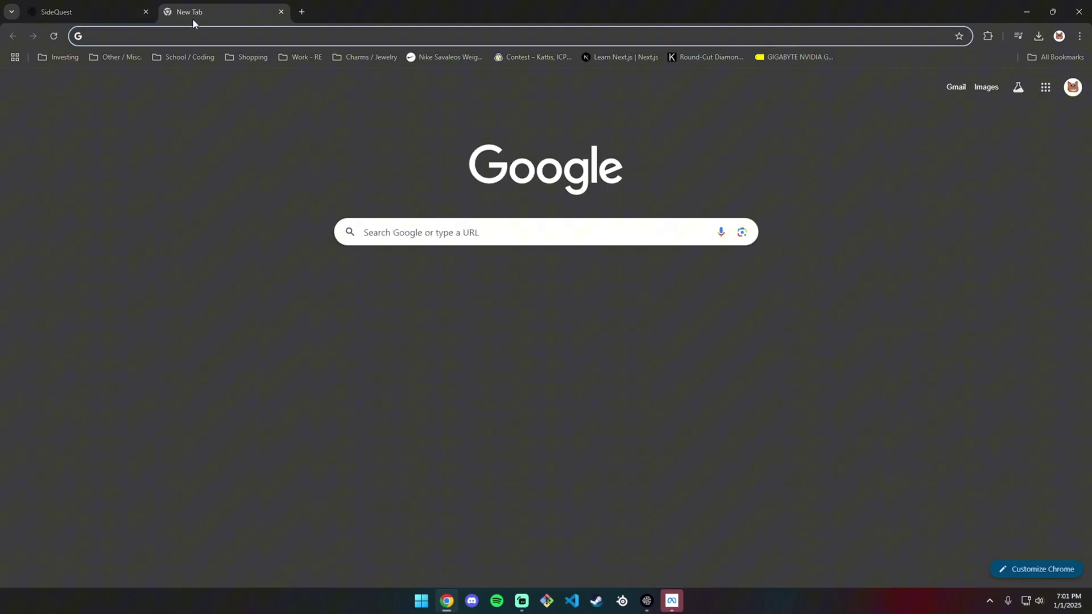
Search Google for 'discord apk', skim the results, then switch to the Reddit APK thread
text(discord apkl)
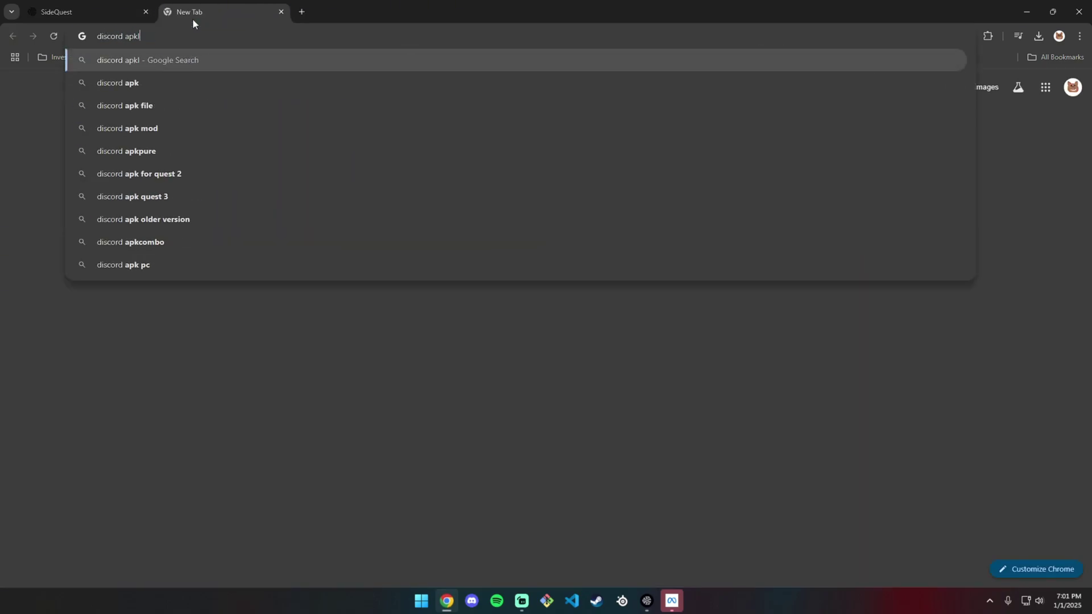
key(BackSpace)
key(Return)
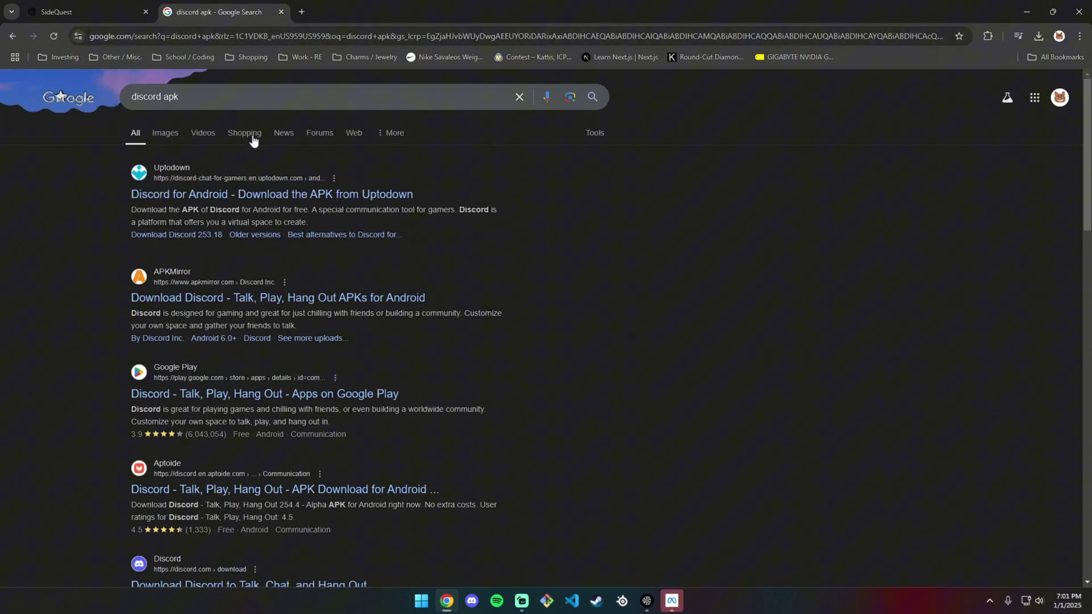
scroll(254, 144, down, 3)
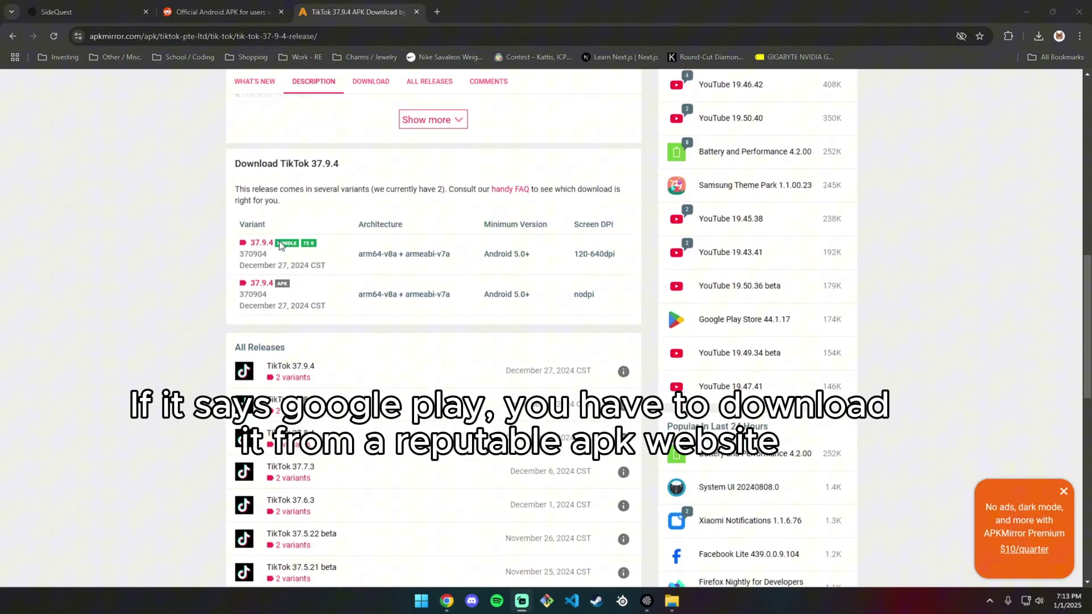
scroll(287, 231, down, 2)
scroll(296, 221, up, 3)
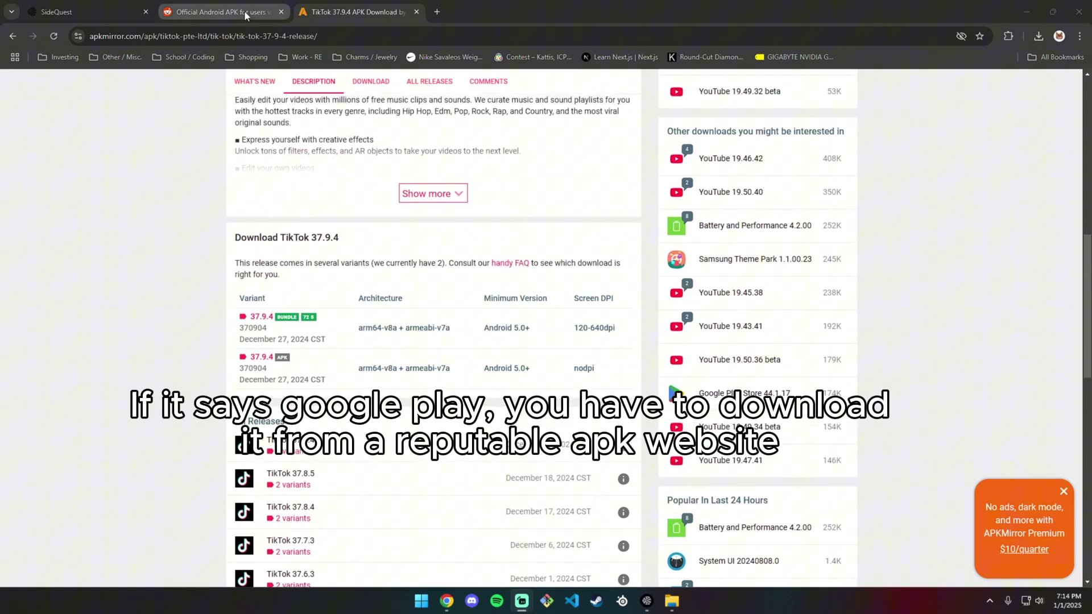
scroll(339, 179, down, 1)
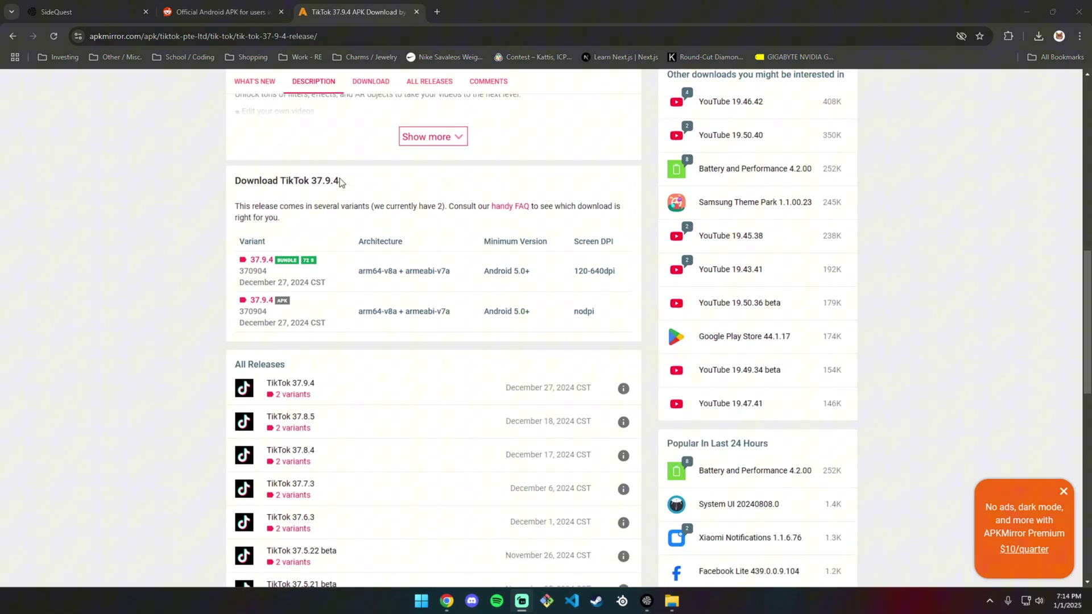
key(ctrl+shift+Tab)
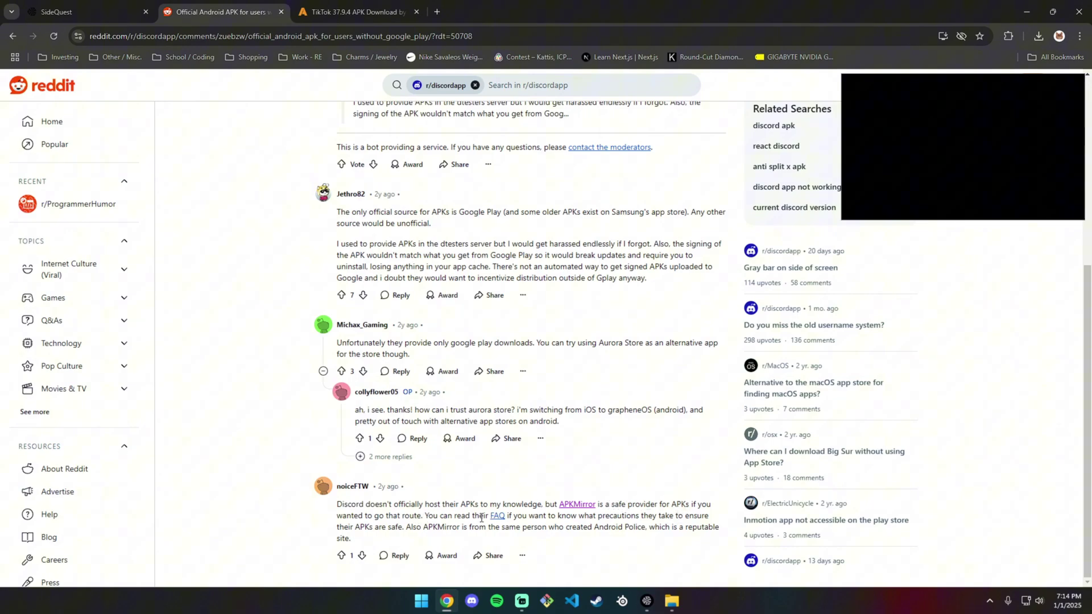
Read the Reddit comment about APKMirror's creator, then return to the TikTok 37.9.4 APKMirror tab
drag(404, 528, 643, 532)
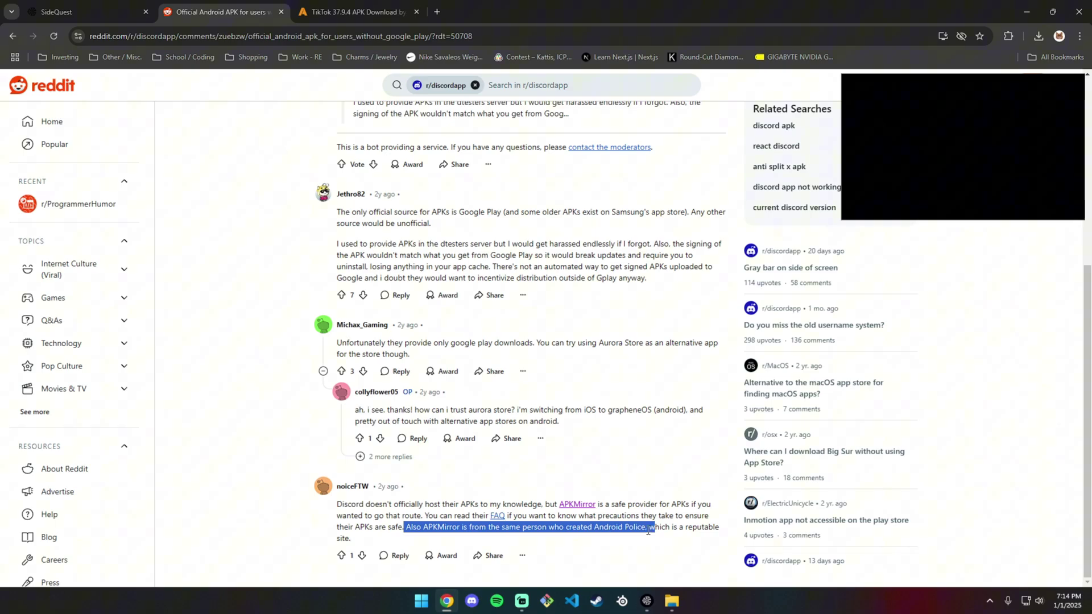
click(648, 531)
scroll(509, 405, up, 3)
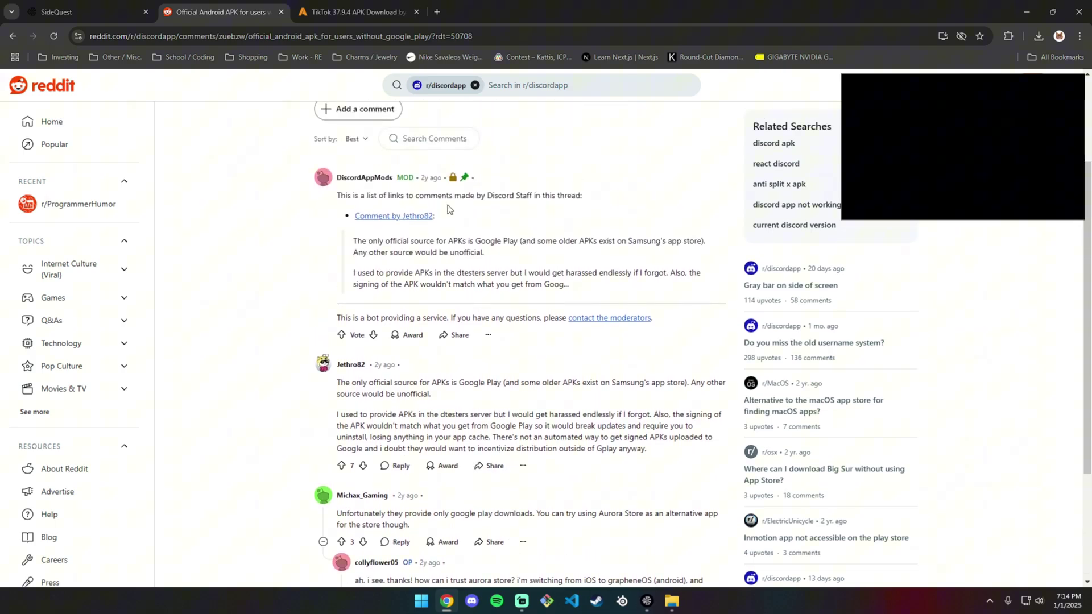
click(350, 11)
scroll(353, 176, down, 1)
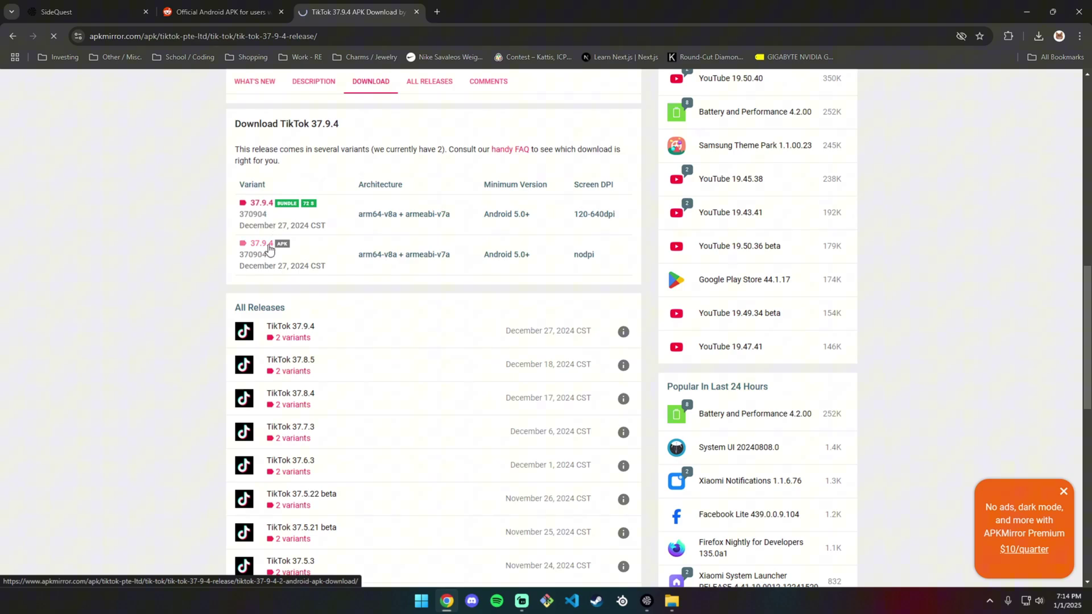
Start the TikTok 37.9.4 and Discord 9.8.8-hotfix APK downloads on APKMirror
scroll(444, 301, down, 1)
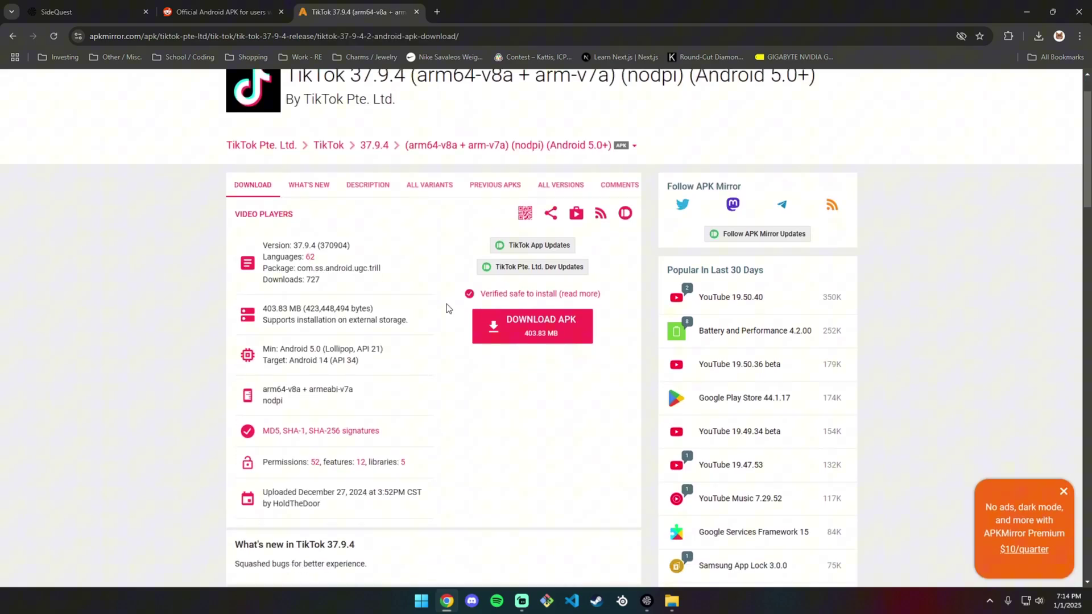
click(489, 327)
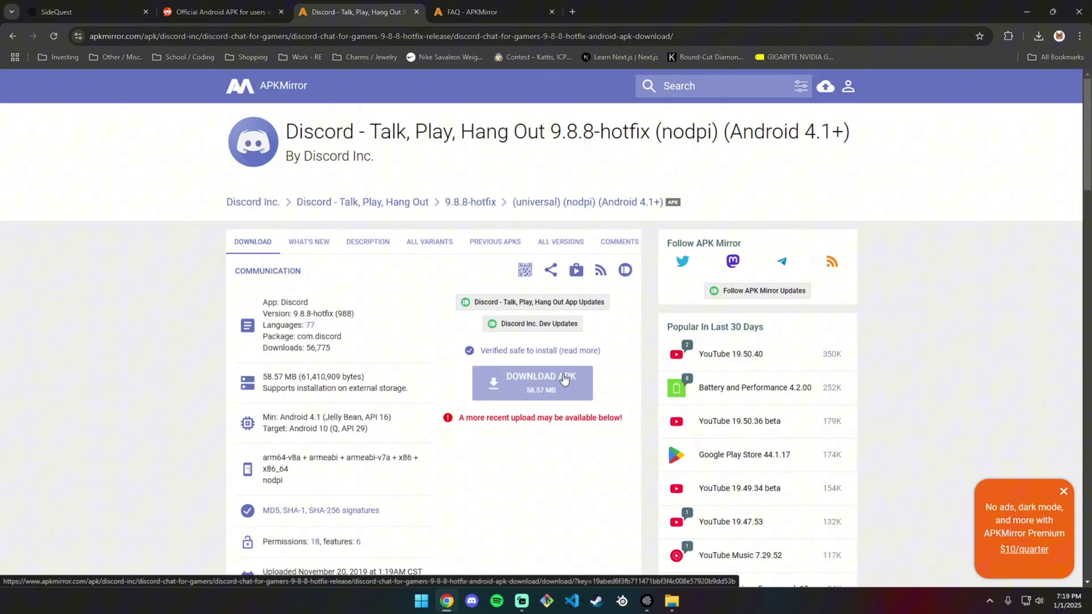
scroll(387, 339, down, 1)
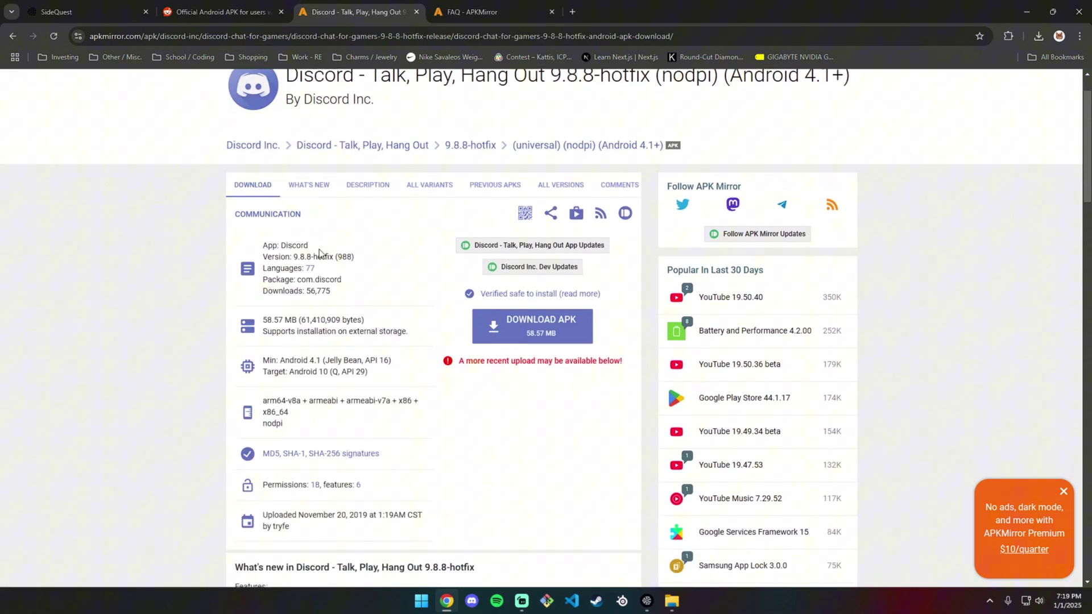
scroll(315, 251, down, 1)
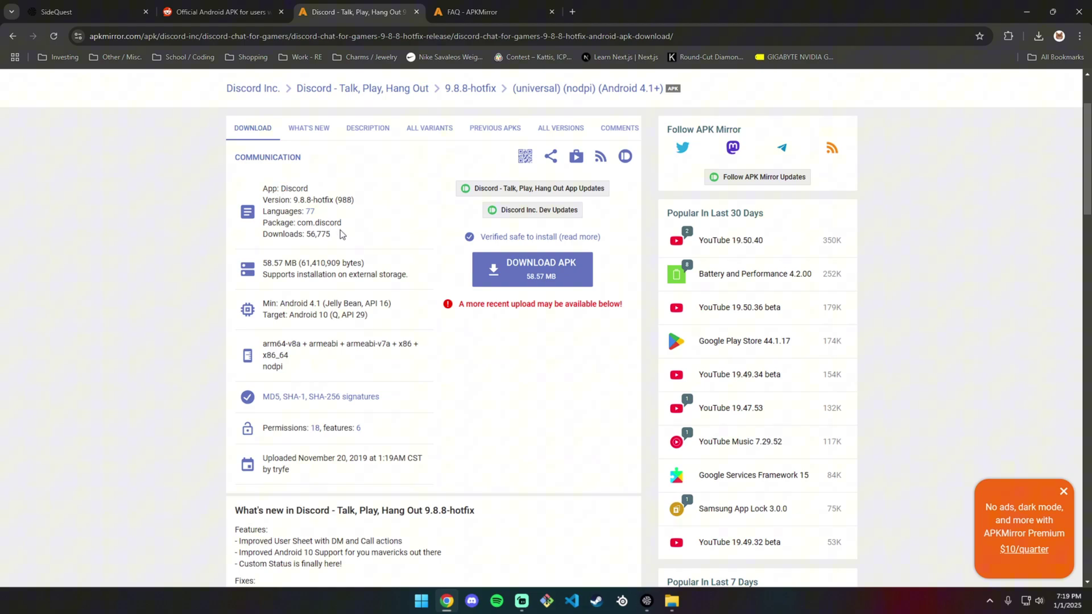
scroll(355, 322, down, 1)
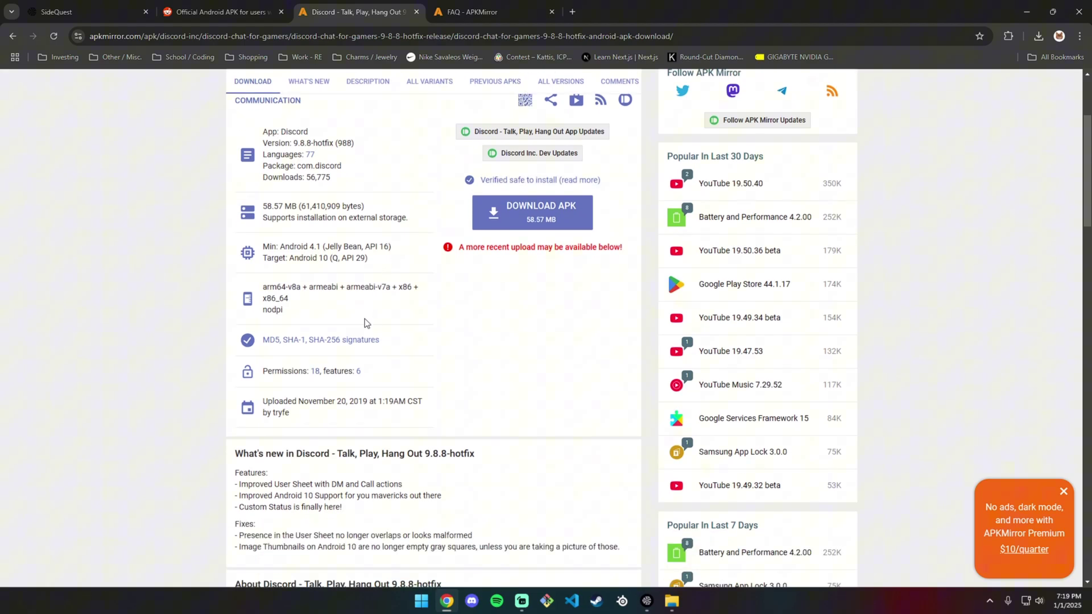
scroll(500, 321, up, 2)
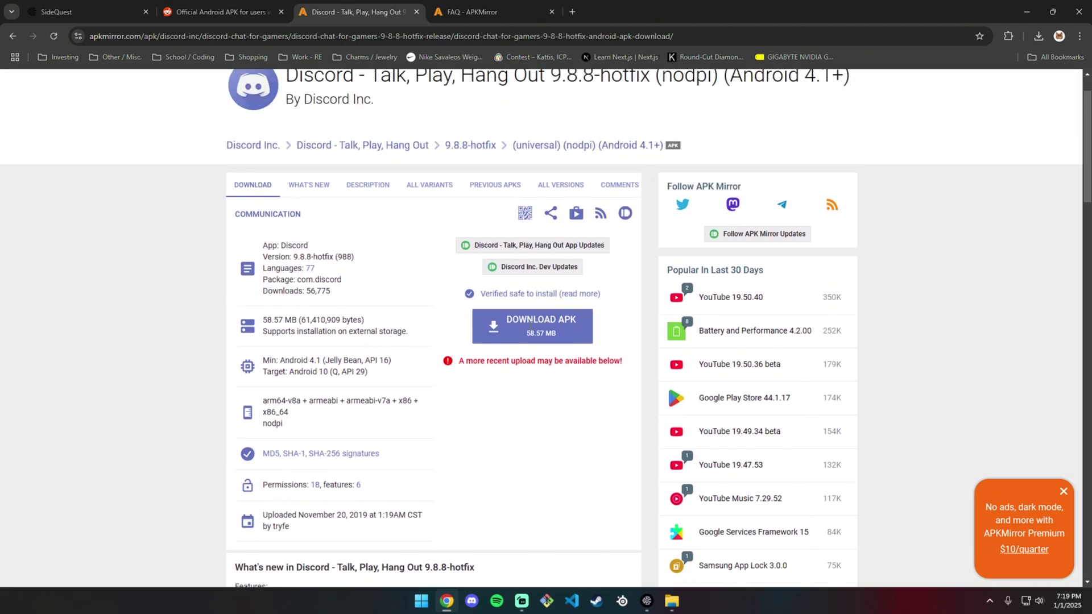
click(530, 329)
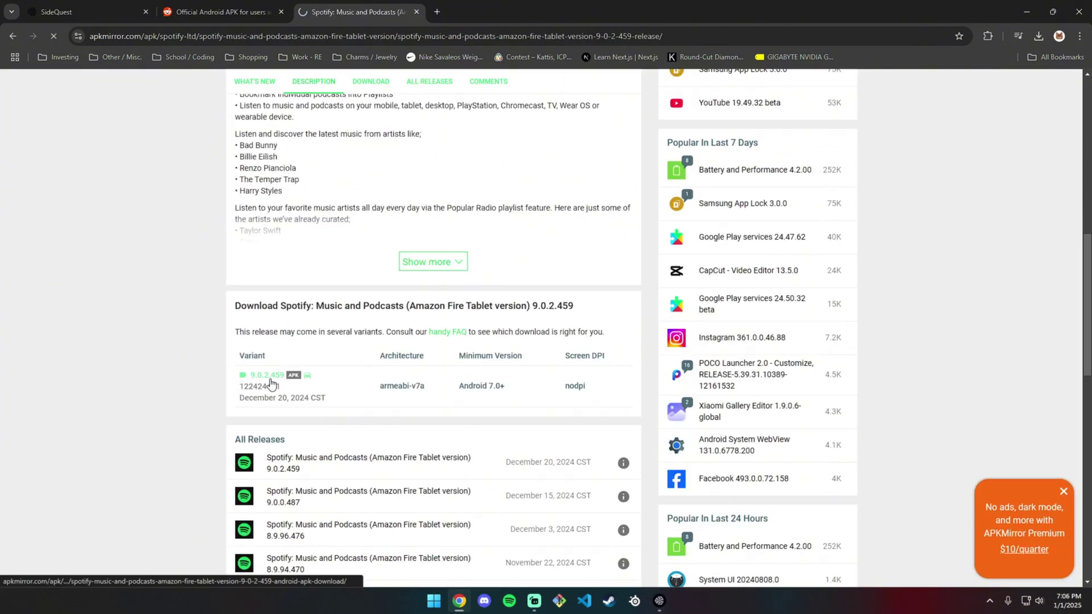
Open the Spotify 9.0.2.459 APK variant and check its Installing Apk progress in SideQuest
click(270, 378)
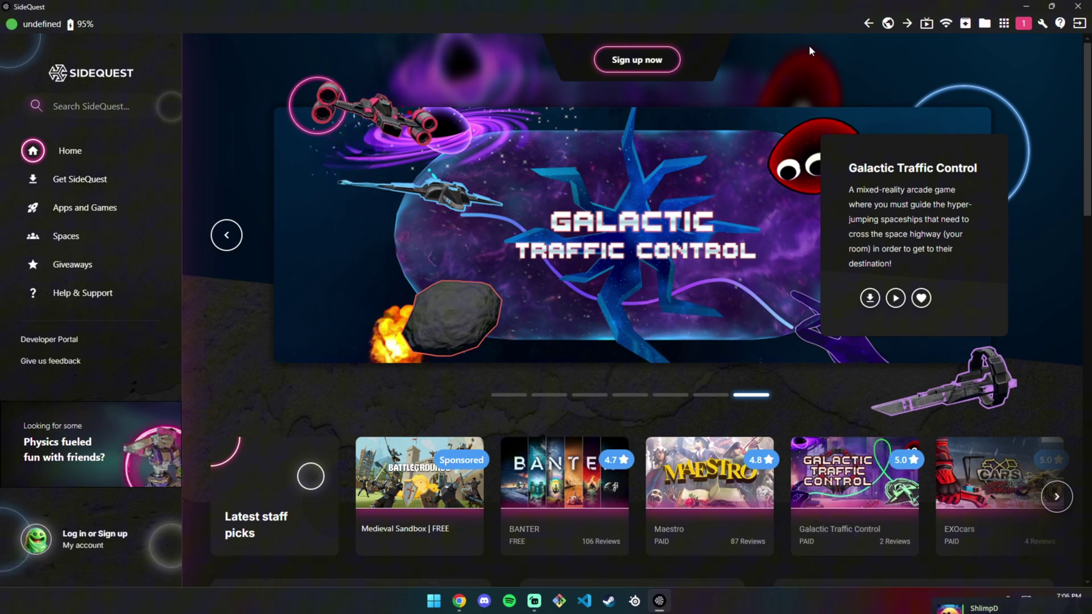
click(1023, 26)
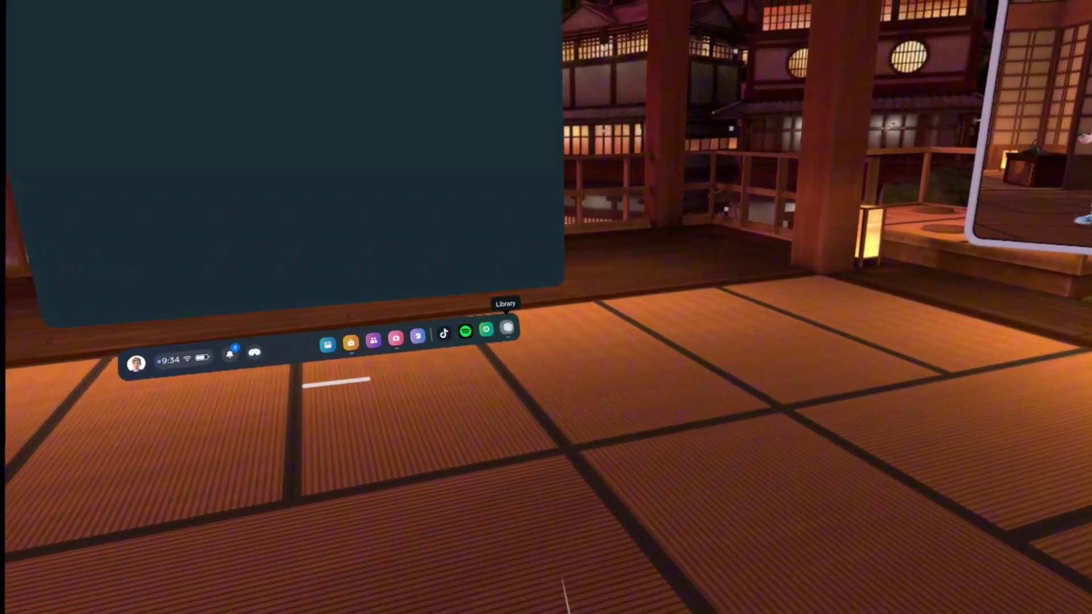
Open the Library and filter to Unknown sources to list TikTok, Spotify and NordVPN
click(518, 340)
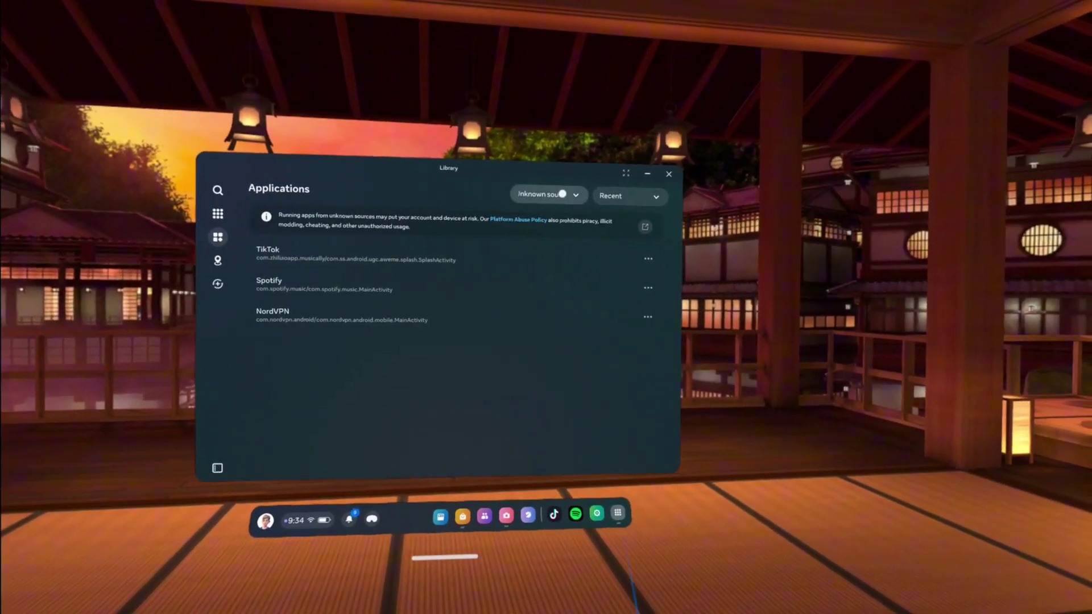
click(536, 331)
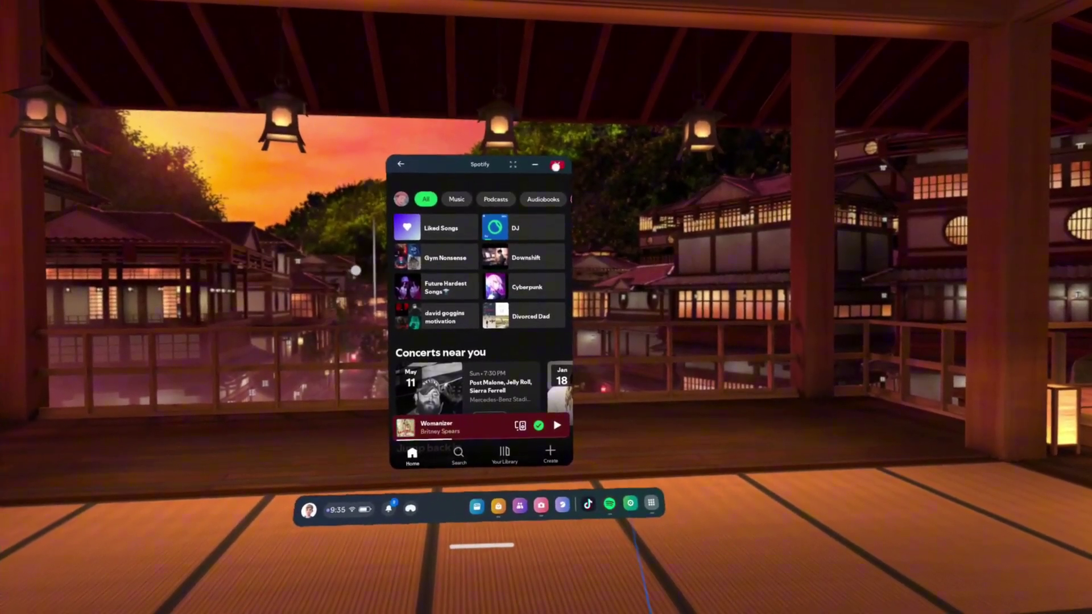
Close Spotify, view TikTok's Profile page, and move its window into theater view and back
click(555, 166)
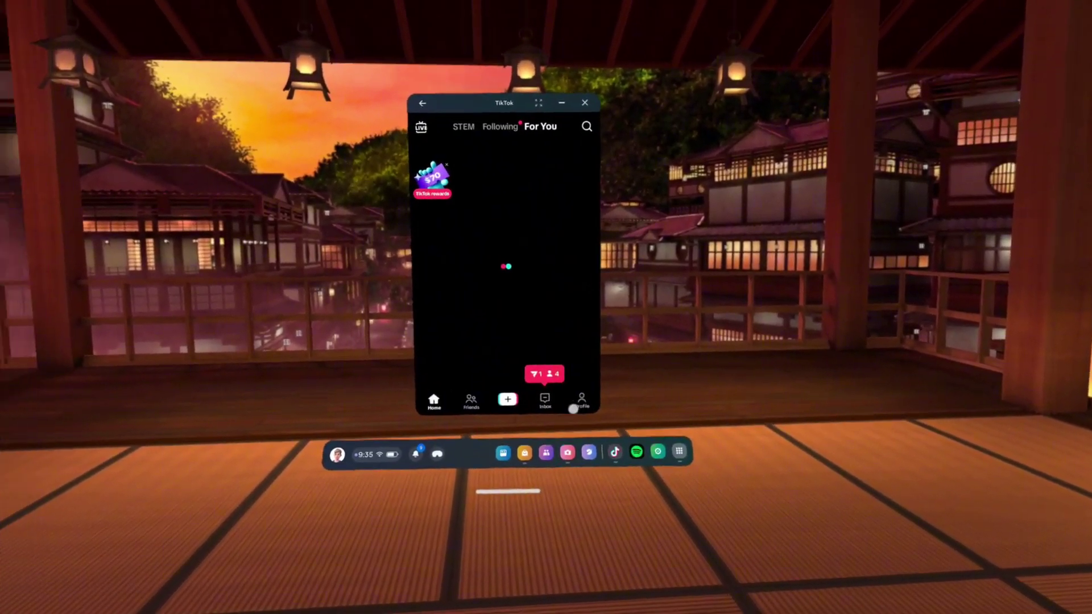
click(575, 405)
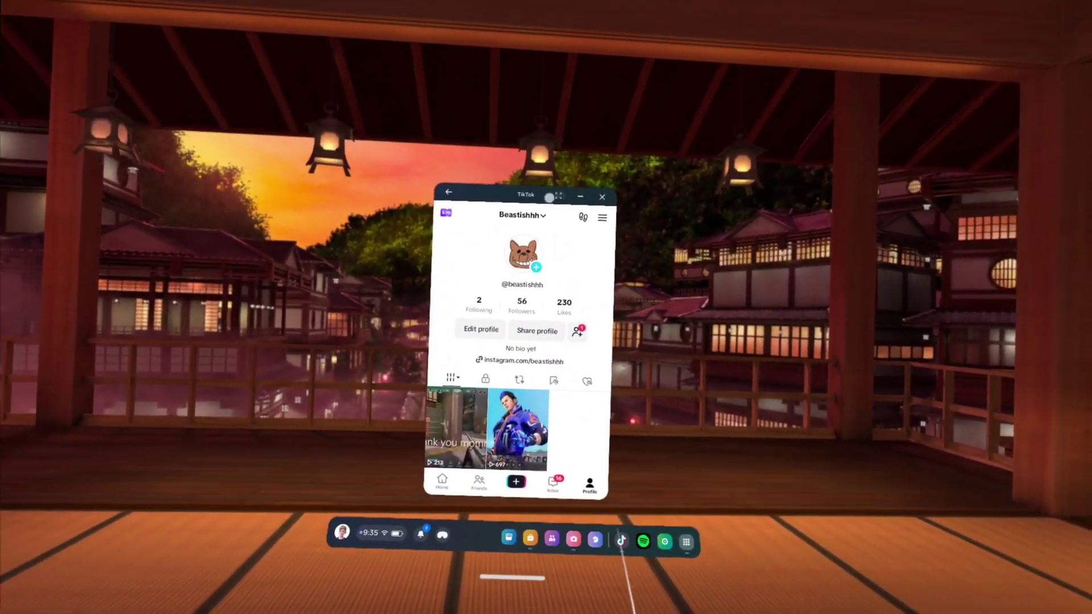
drag(482, 119, 545, 432)
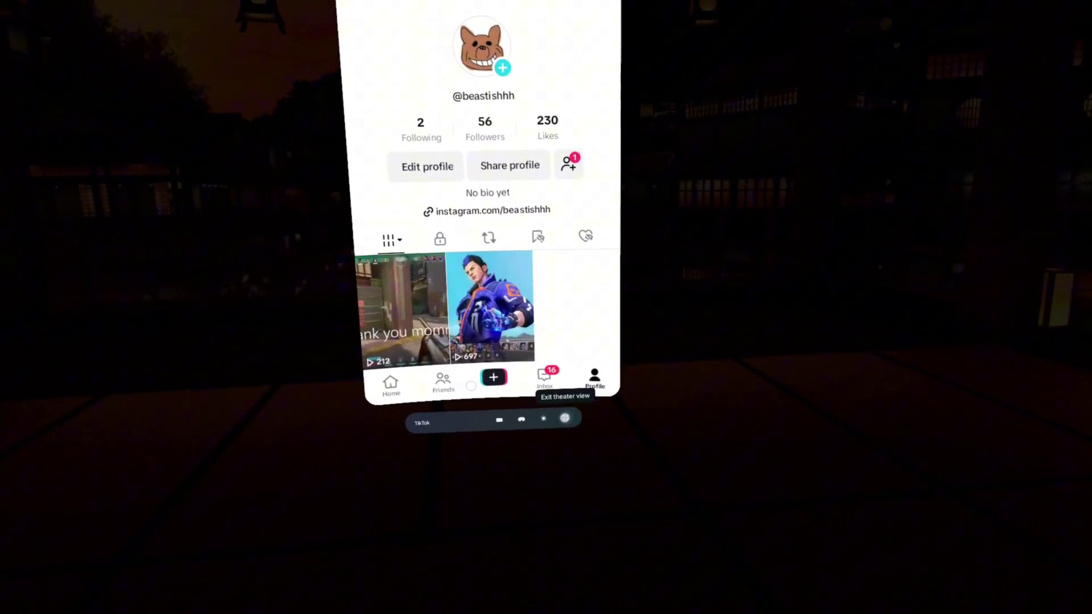
drag(570, 401, 499, 427)
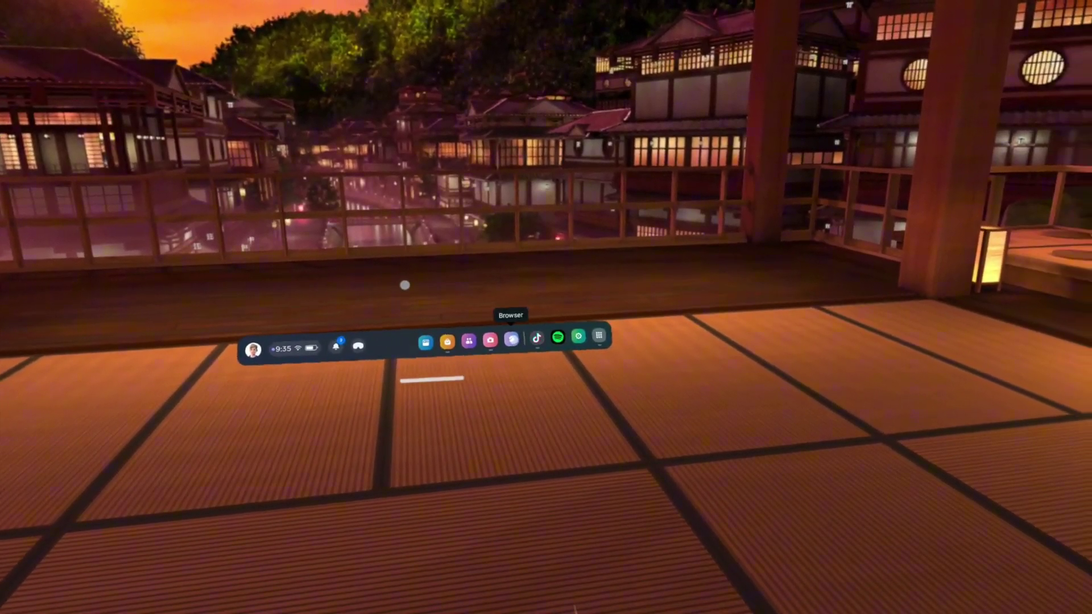
Open the Browser on a New Tab, then launch NordVPN from the Unknown sources apps
click(499, 334)
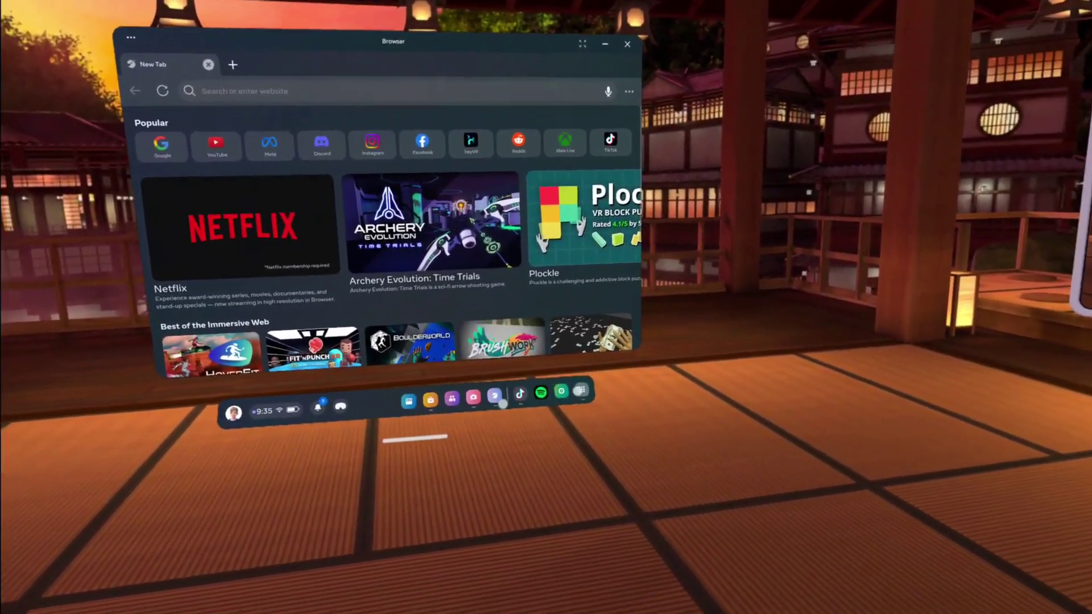
click(543, 467)
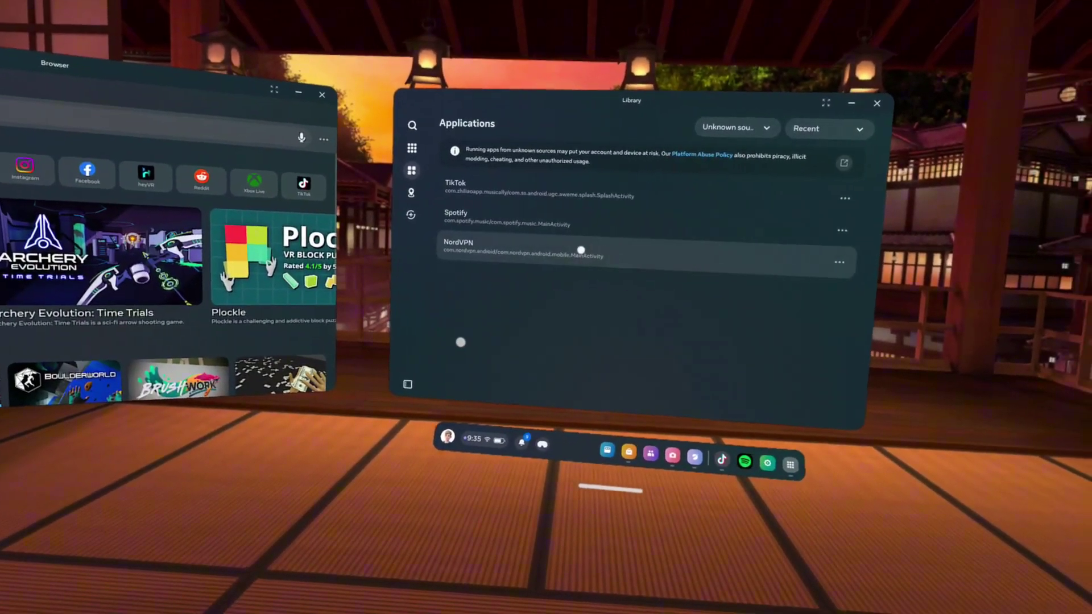
click(569, 253)
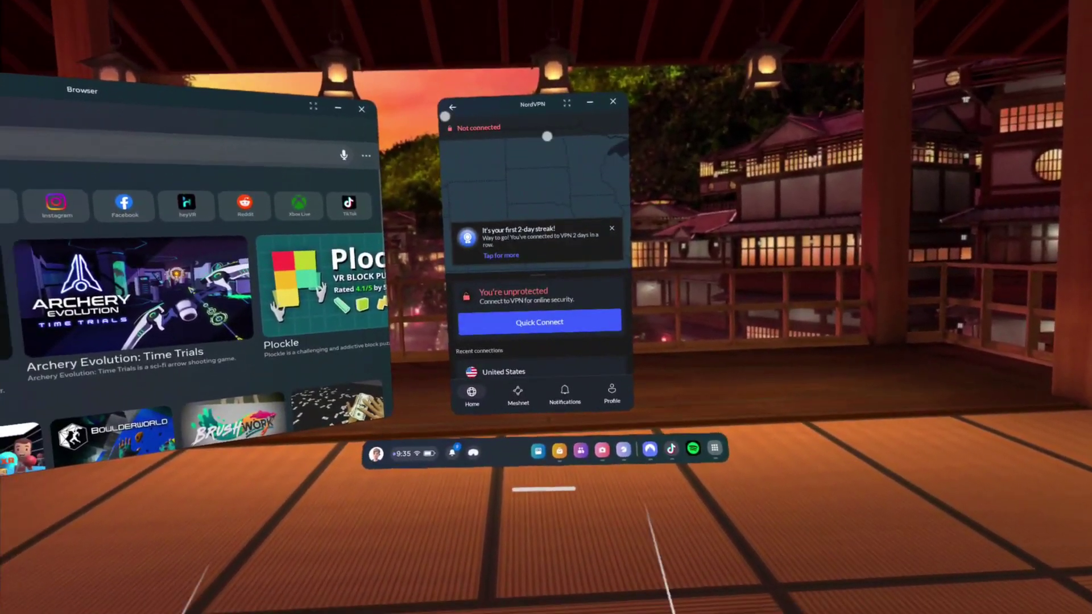